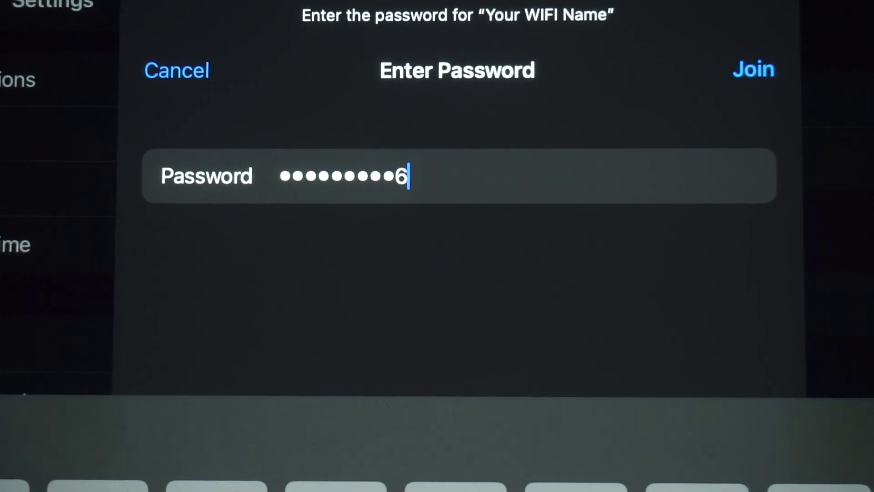
- Join the 'Your WIFI Name' network using the entered Wi-Fi password
click(754, 69)
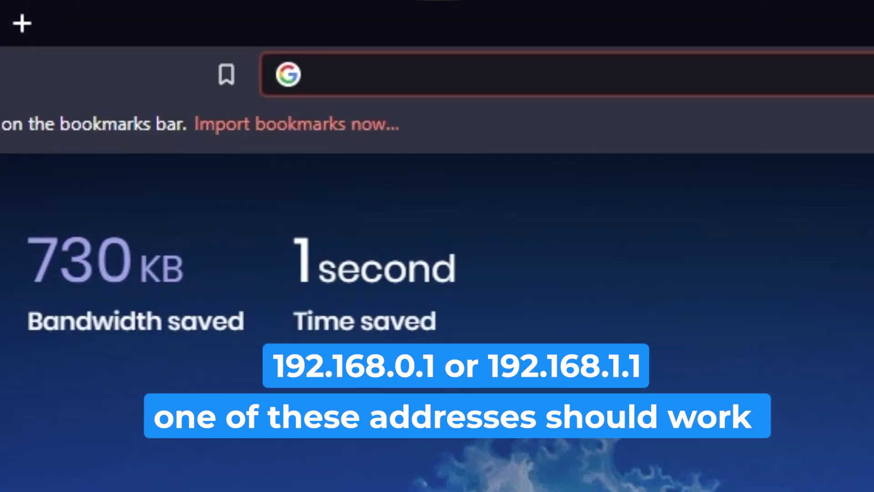
- Try 192.168.1.1 in Brave, then load the TP-Link setup page at 192.168.0.1 instead
text(192.1)
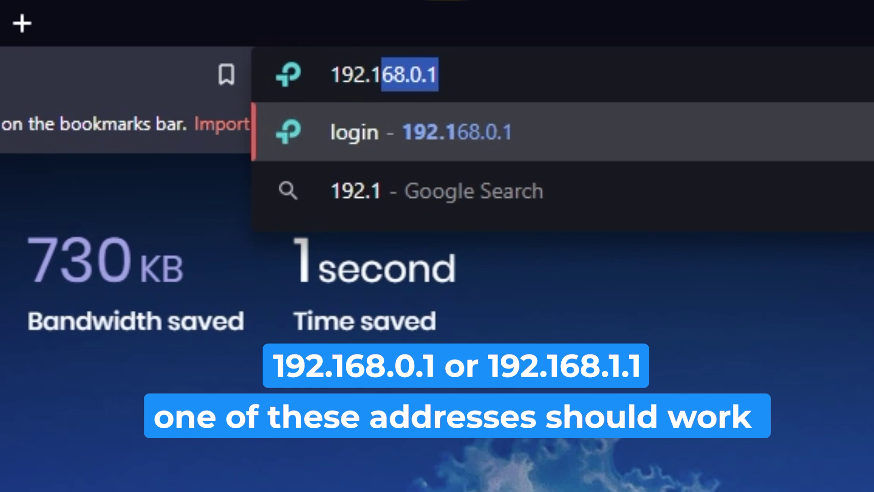
text(68.1.)
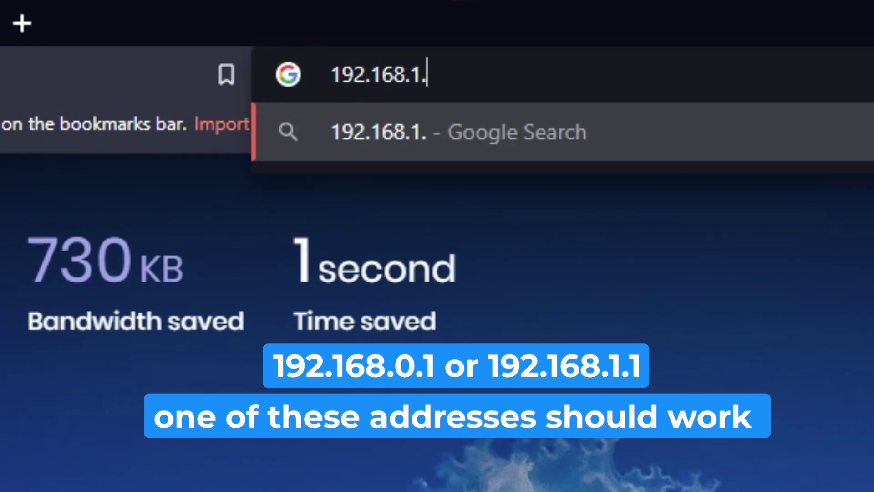
text(1)
key(Return)
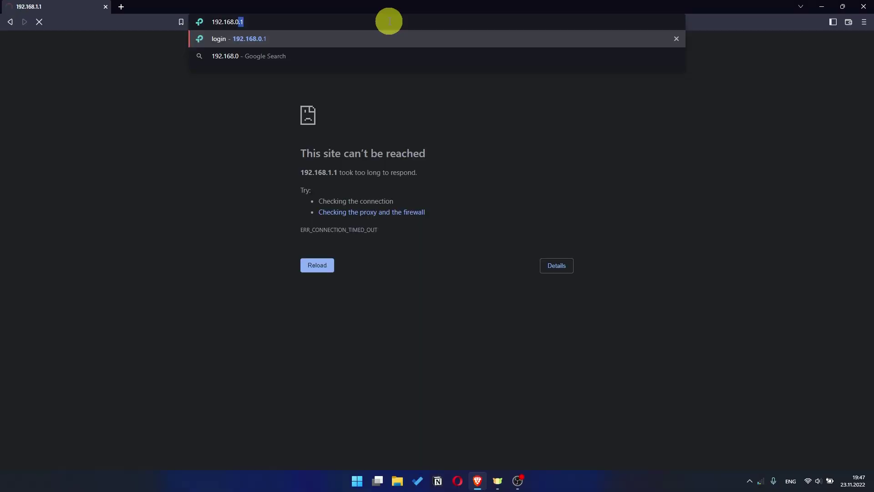
text(.1)
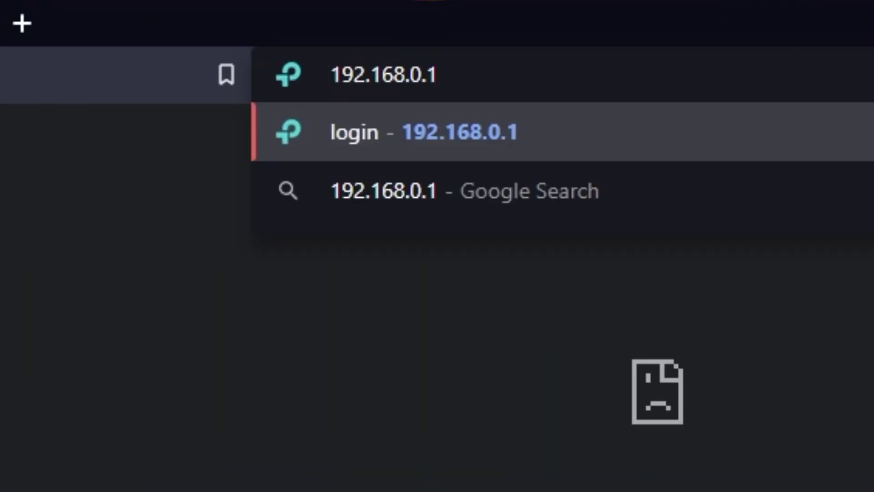
key(Return)
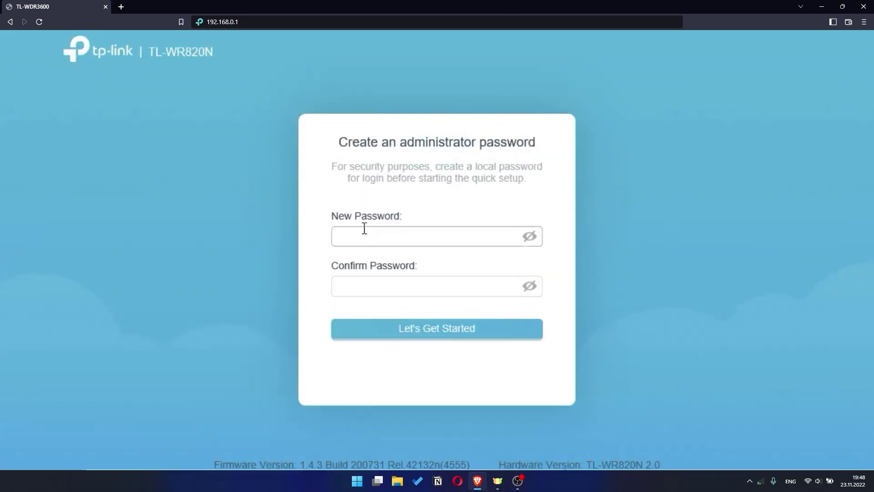
- Enter the new administrator password in both New Password and Confirm Password
click(365, 228)
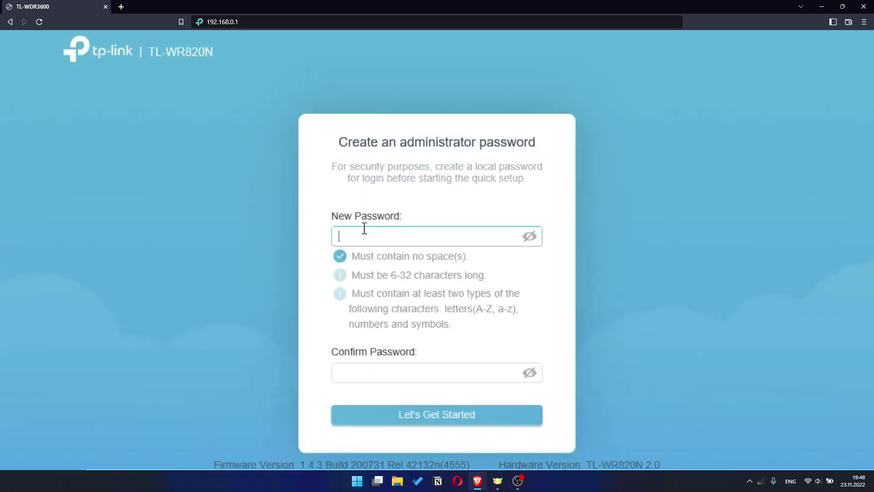
text(admin1234)
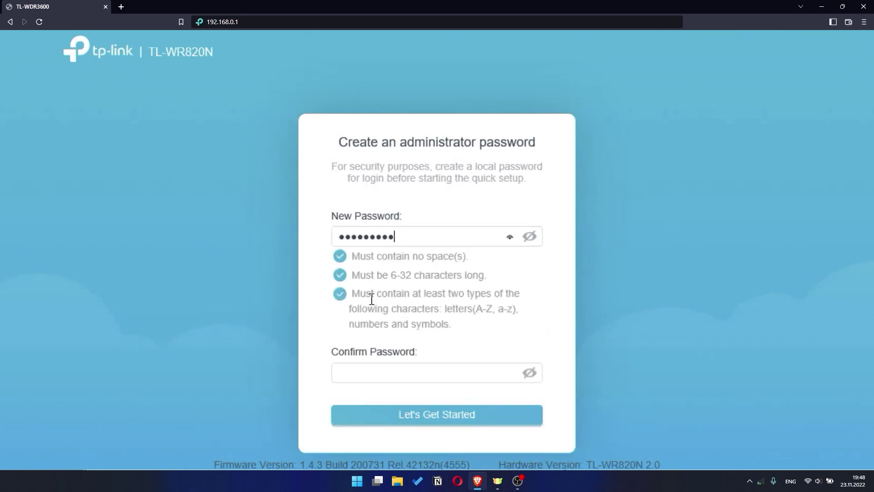
click(368, 372)
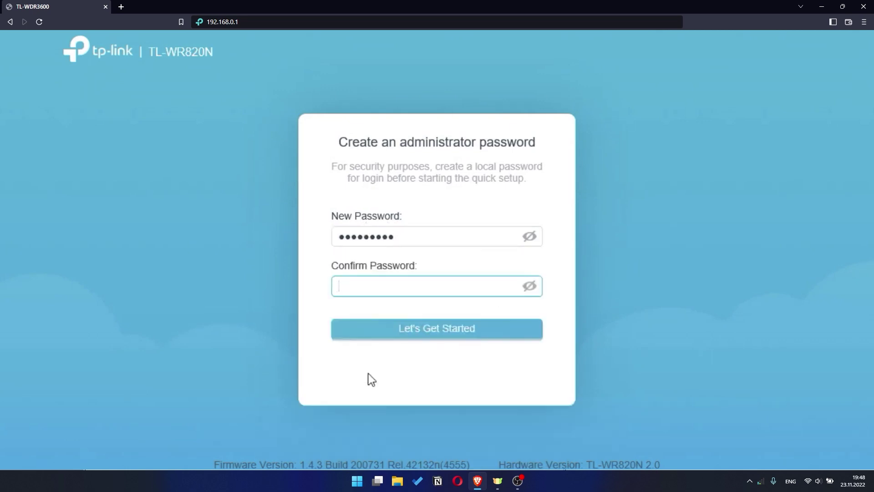
text(admin1234)
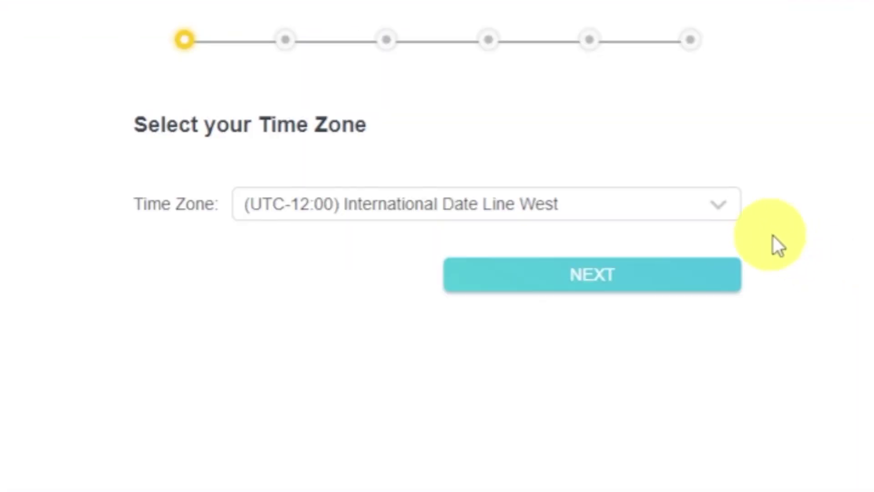
- Keep the time zone at (UTC-12:00) International Date Line West and auto-detect the connection as Dynamic IP
click(738, 215)
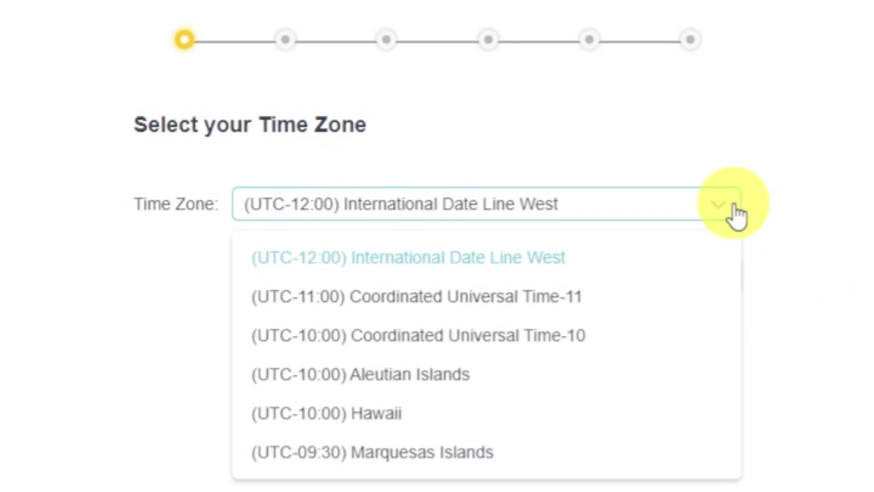
click(738, 215)
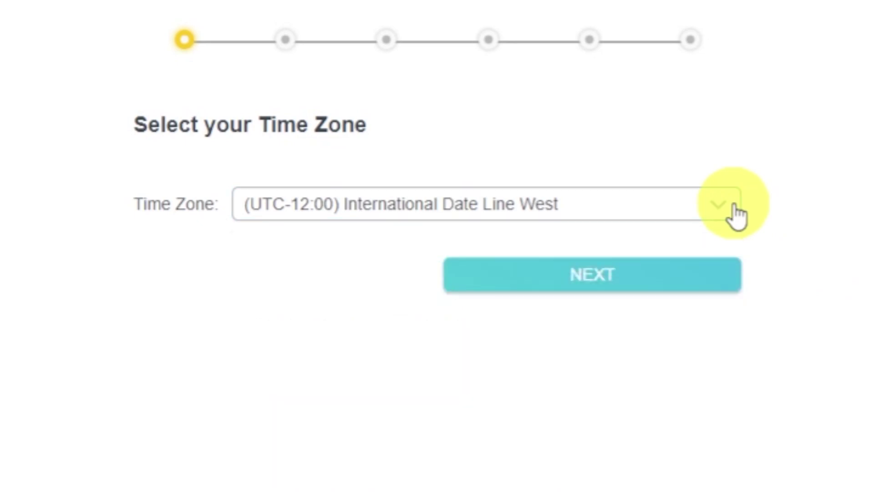
click(710, 280)
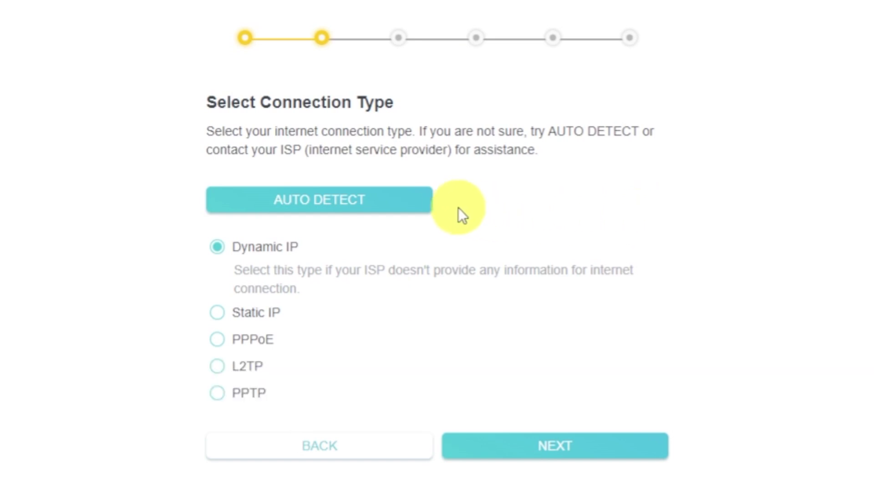
click(399, 203)
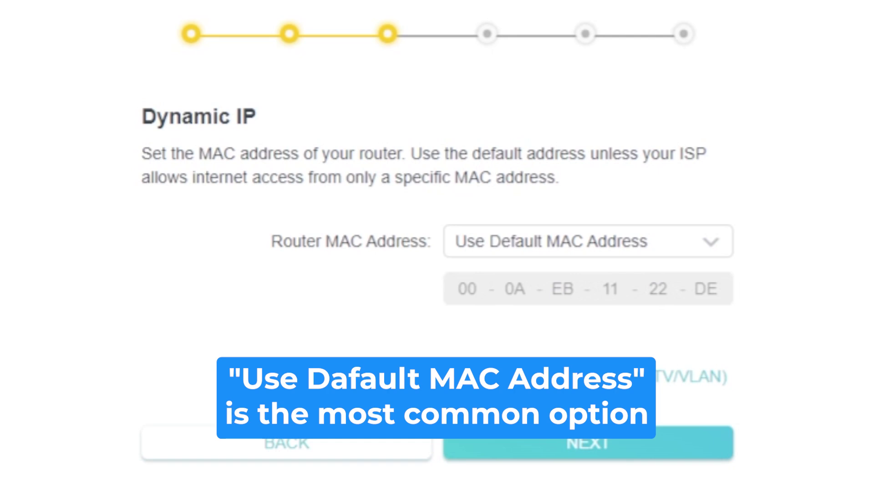
- Leave Router MAC Address on Use Default MAC Address and continue to the wireless settings
click(723, 253)
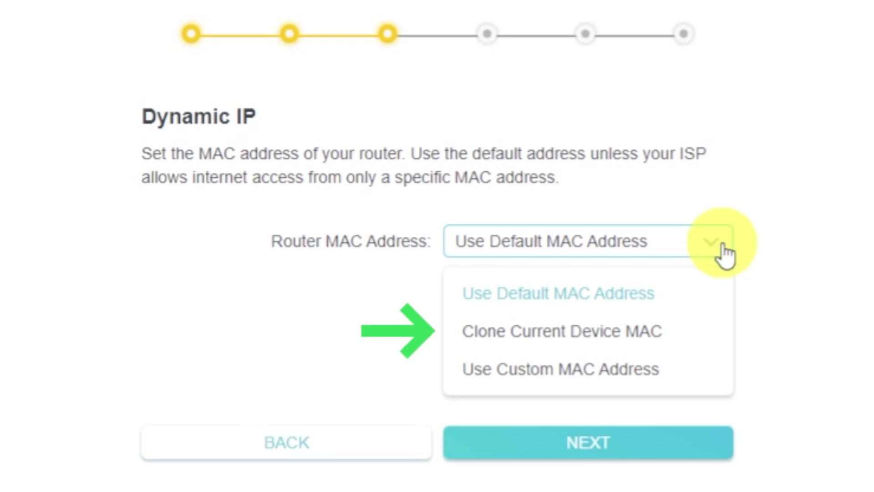
click(725, 252)
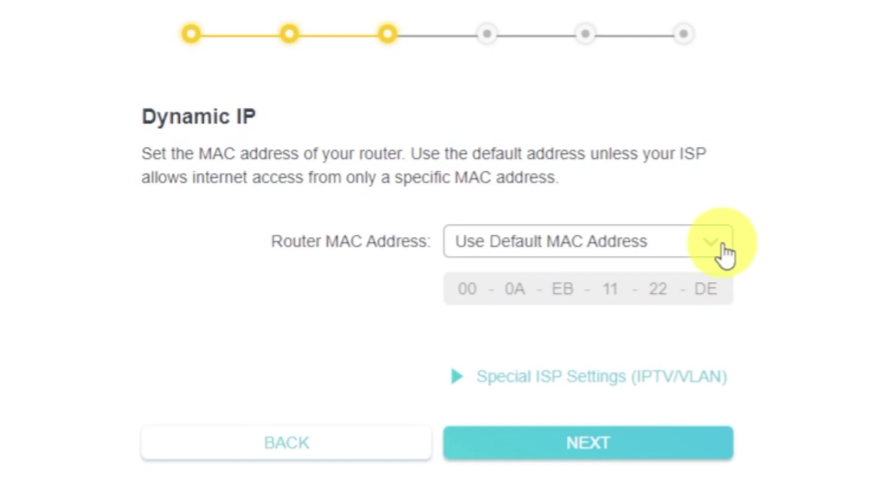
click(687, 440)
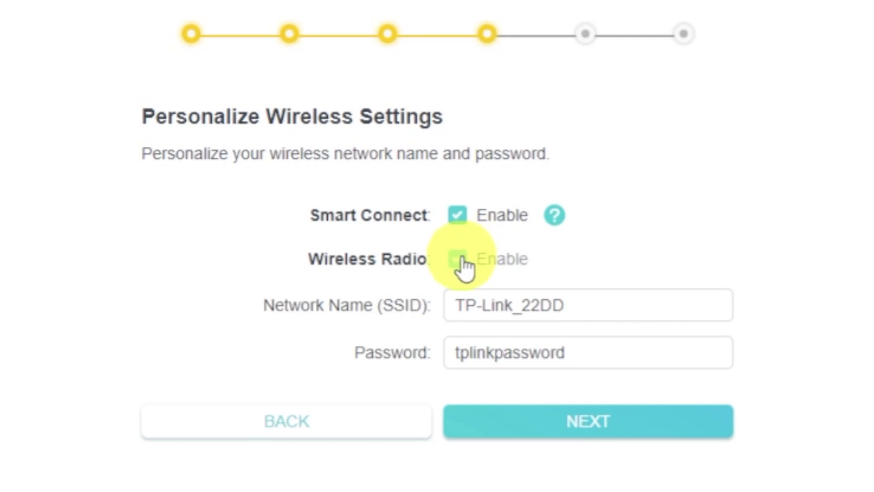
- Edit the Wi-Fi name and password, save them, and skip the TP-Link Cloud sign-in
click(627, 308)
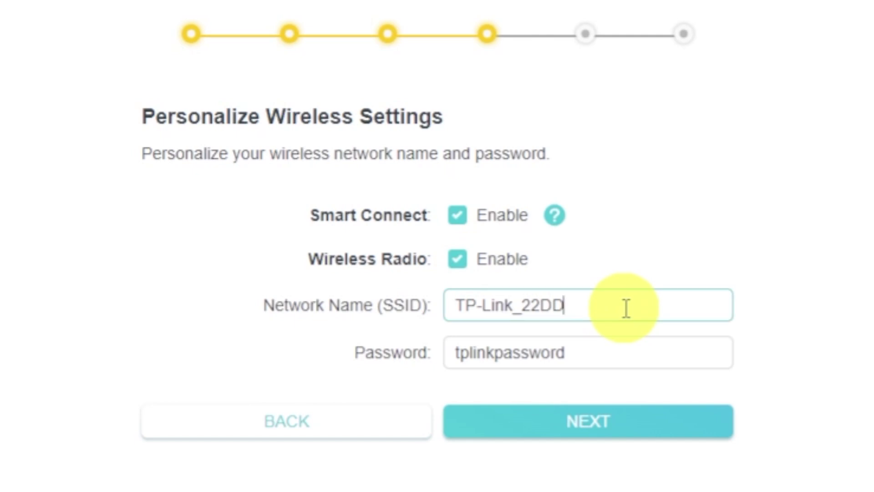
click(620, 352)
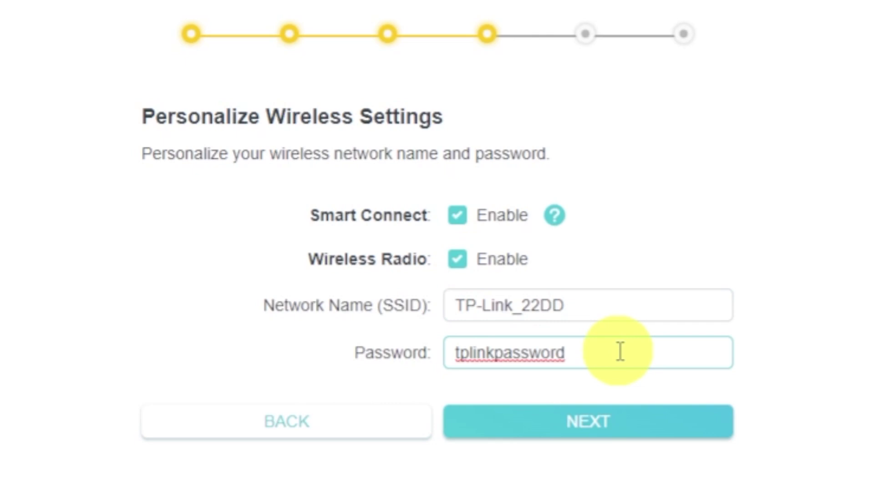
click(624, 426)
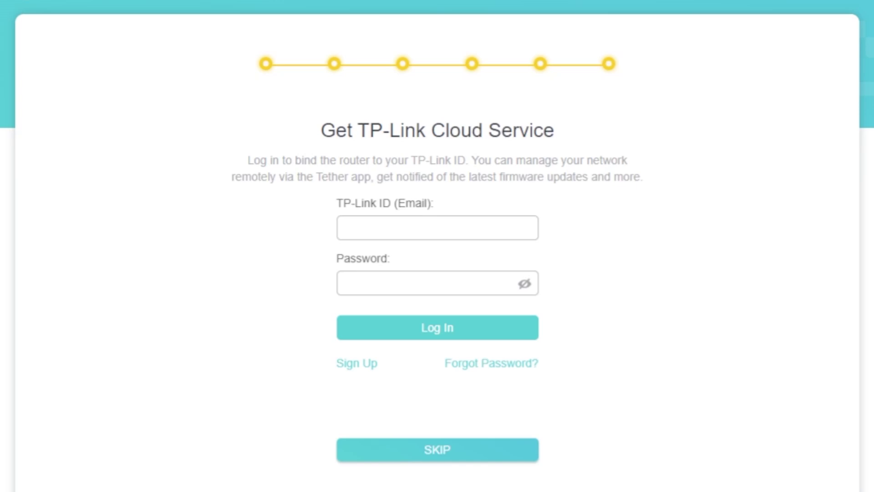
click(437, 457)
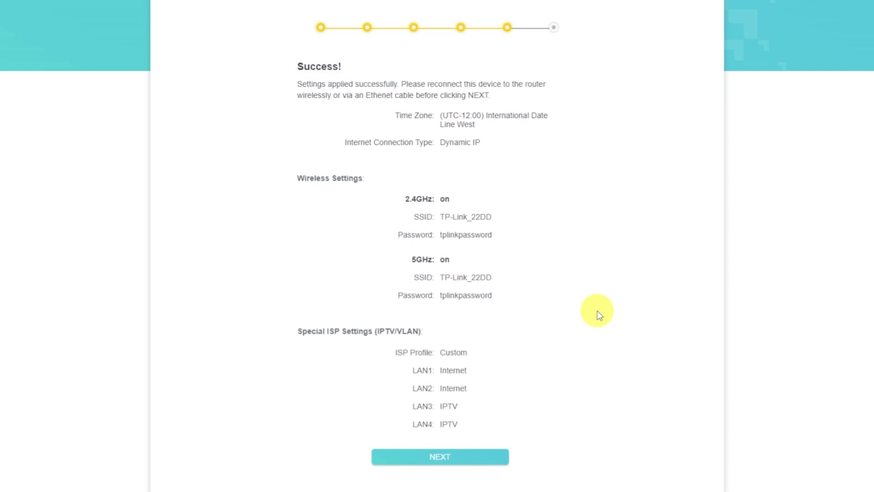
- Continue past the Success summary and skip the No Internet Connection check to reach Network Map
click(492, 457)
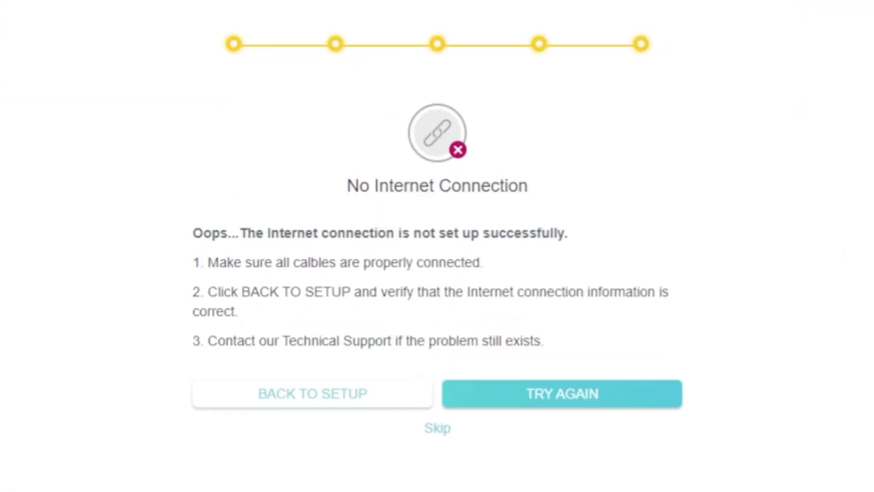
click(444, 428)
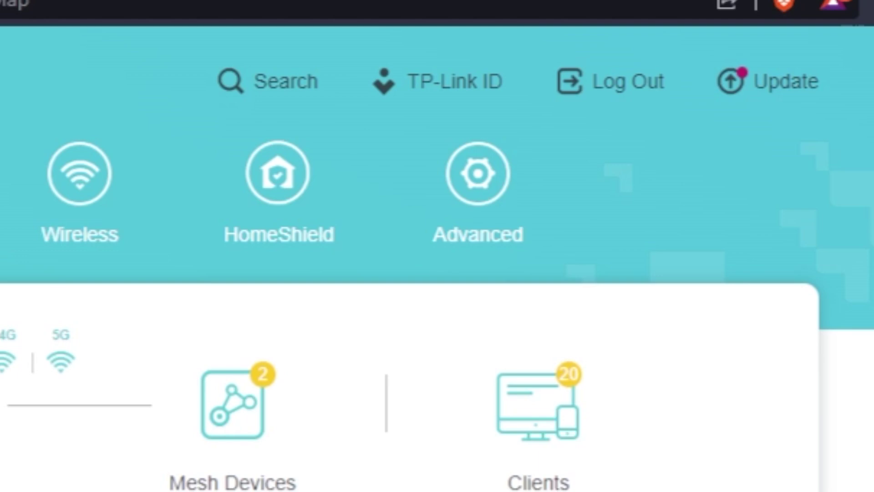
- Reboot the router from Advanced > System > Reboot
click(465, 242)
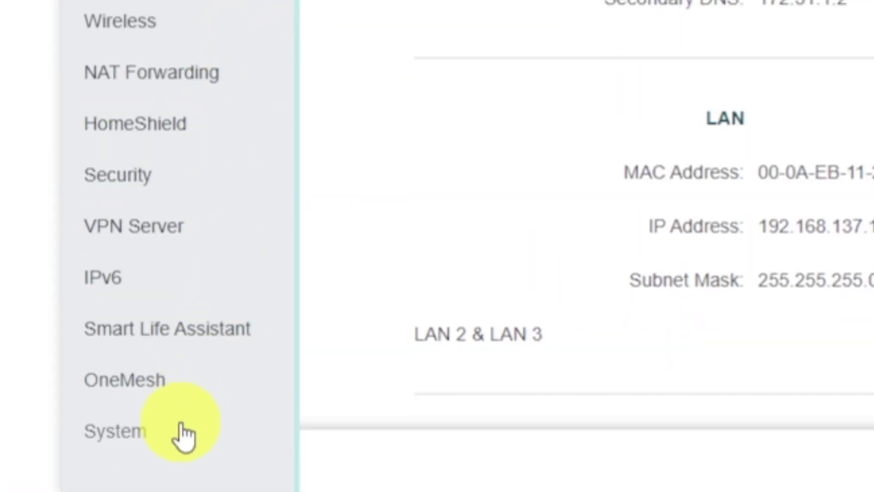
click(177, 440)
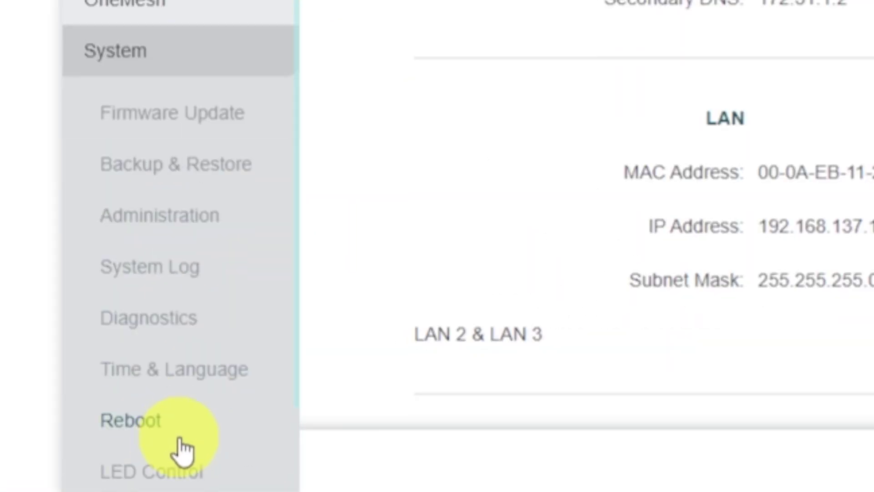
click(217, 433)
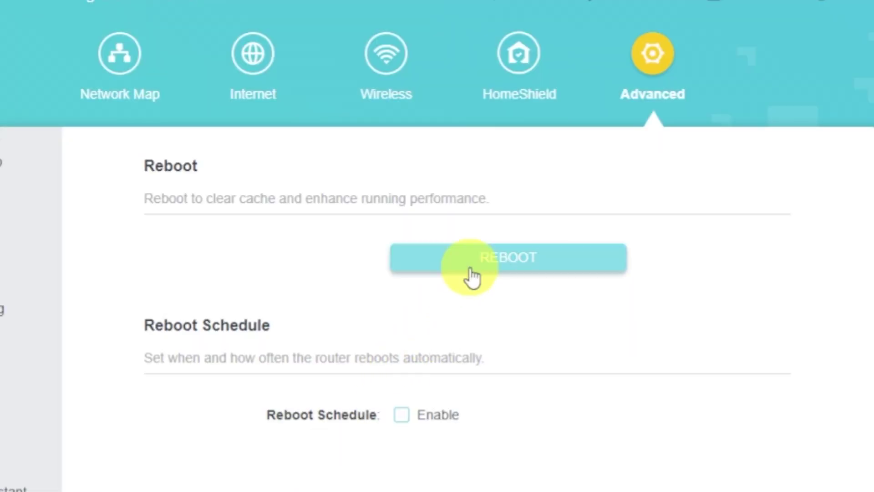
click(471, 265)
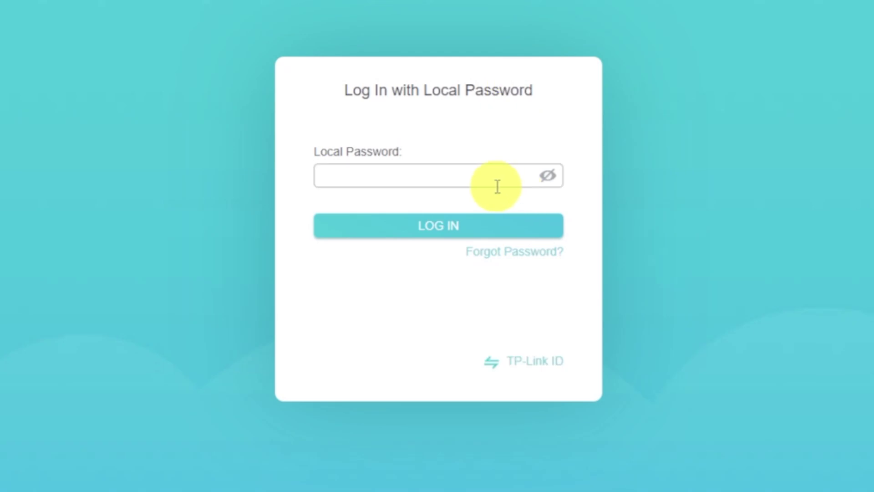
- Log back in to the router with the local password
click(481, 181)
text(•••••••)
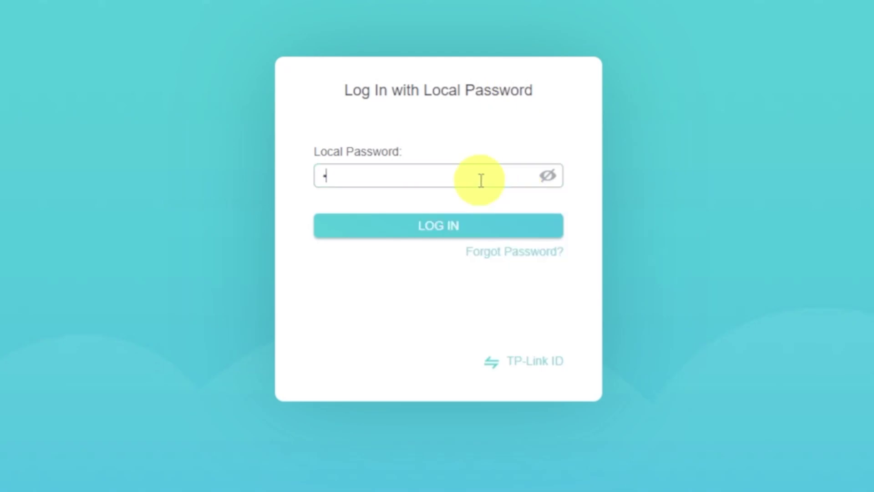
text(••)
click(460, 221)
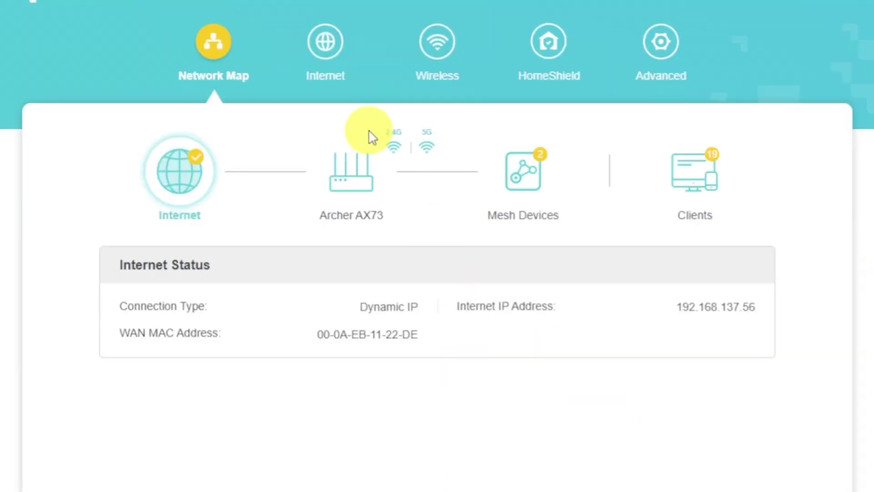
- Set Router MAC Address to Clone Current Device MAC on the Internet page and save
click(336, 63)
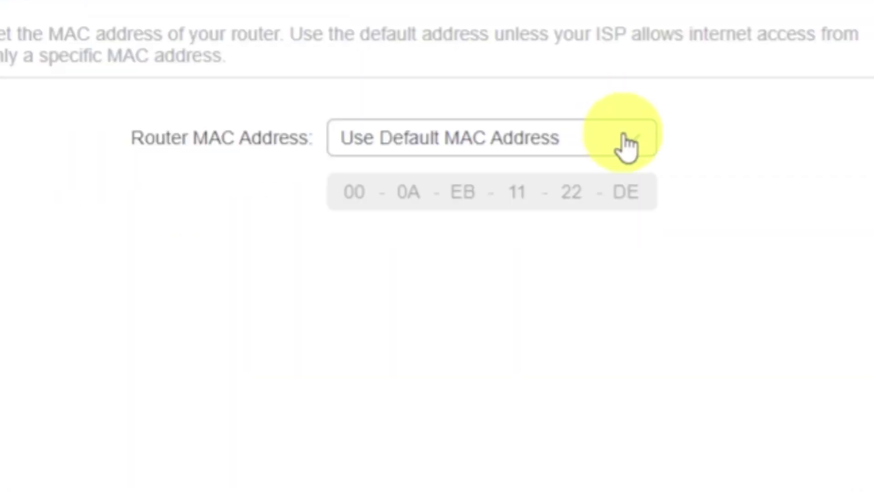
click(637, 149)
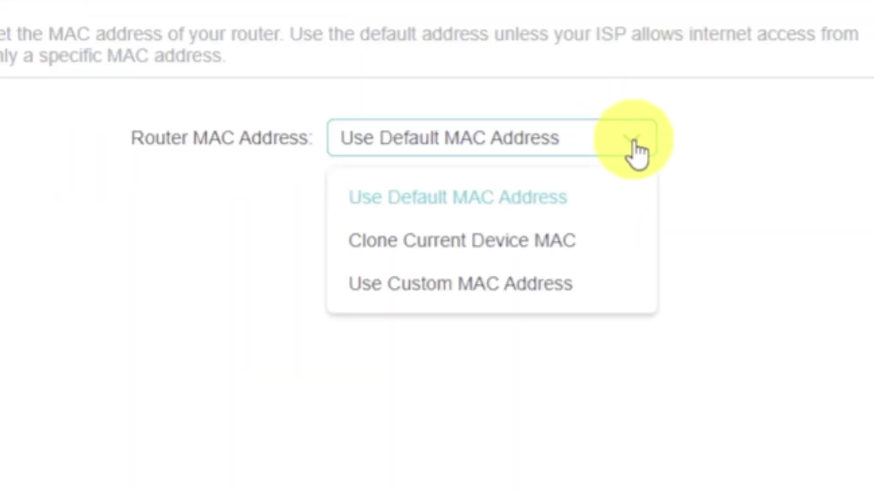
click(555, 240)
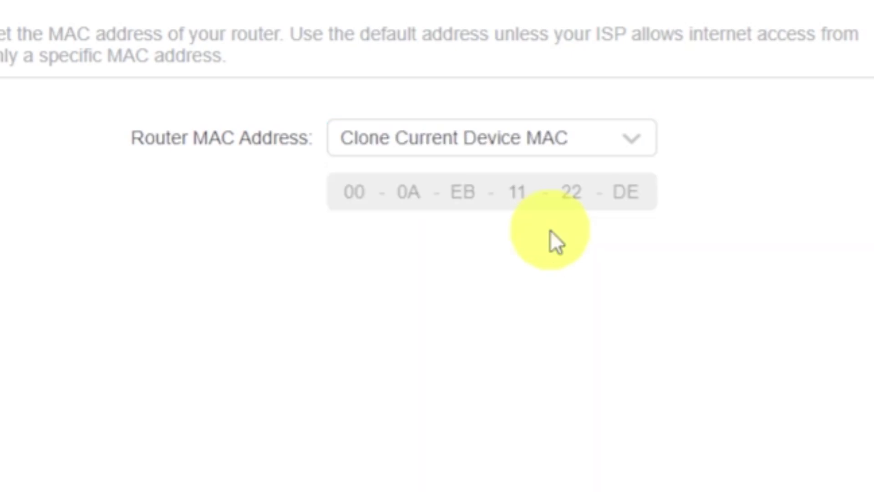
click(750, 468)
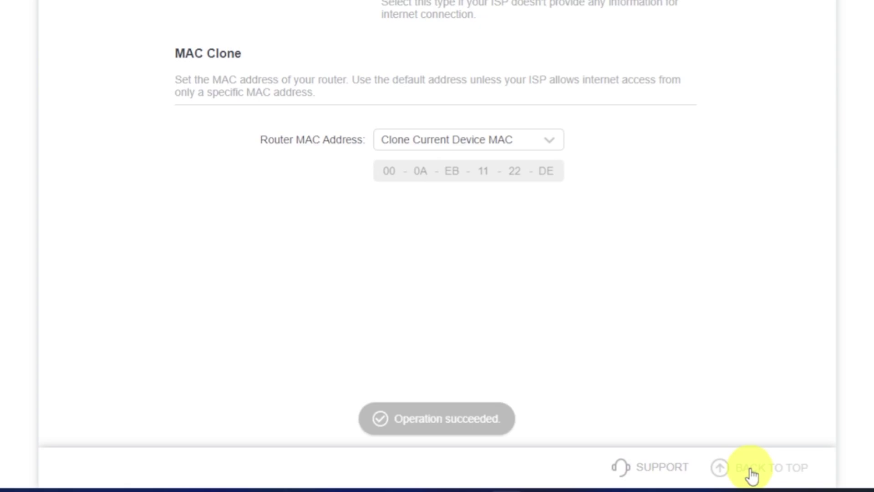
click(752, 473)
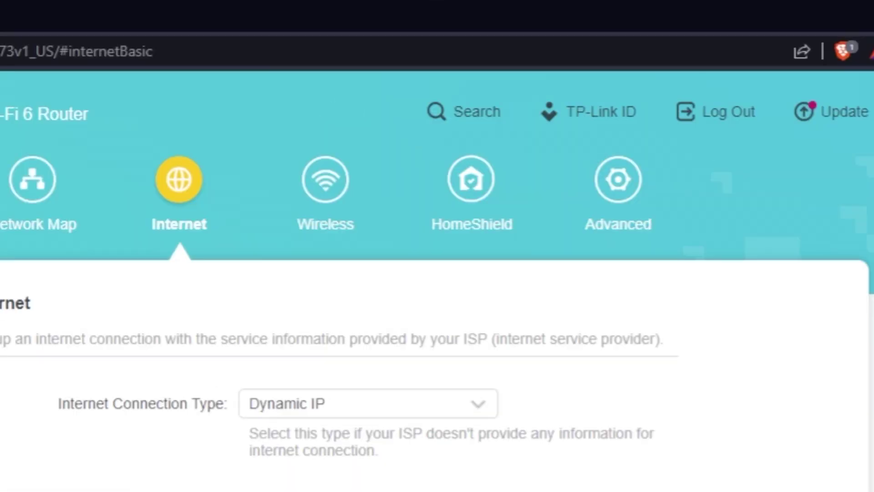
- Reboot the router again via Advanced > System > Reboot to apply the cloned MAC
click(666, 223)
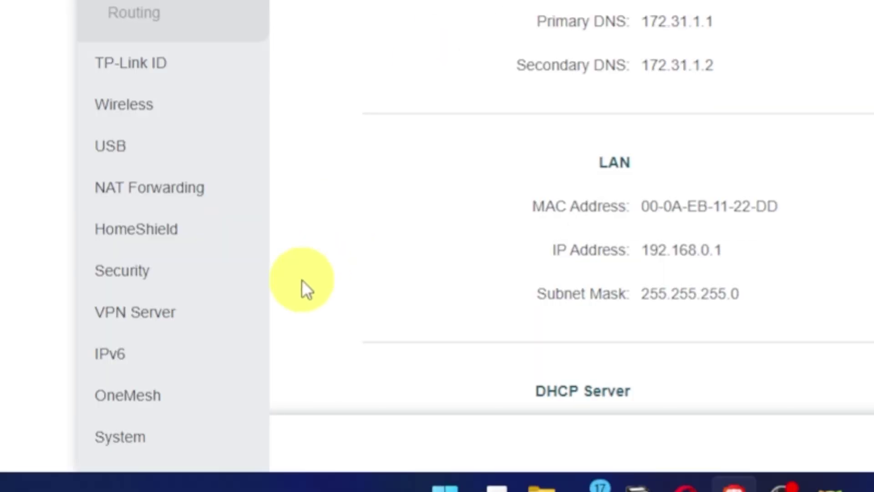
click(133, 436)
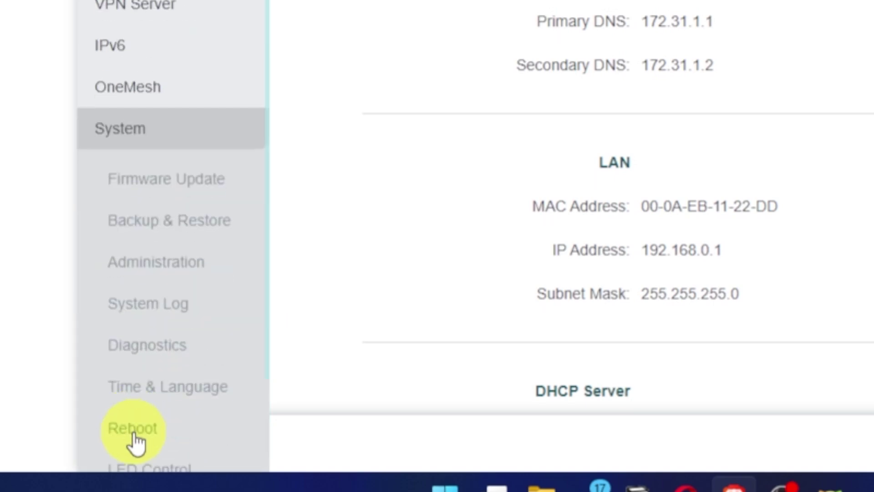
click(145, 438)
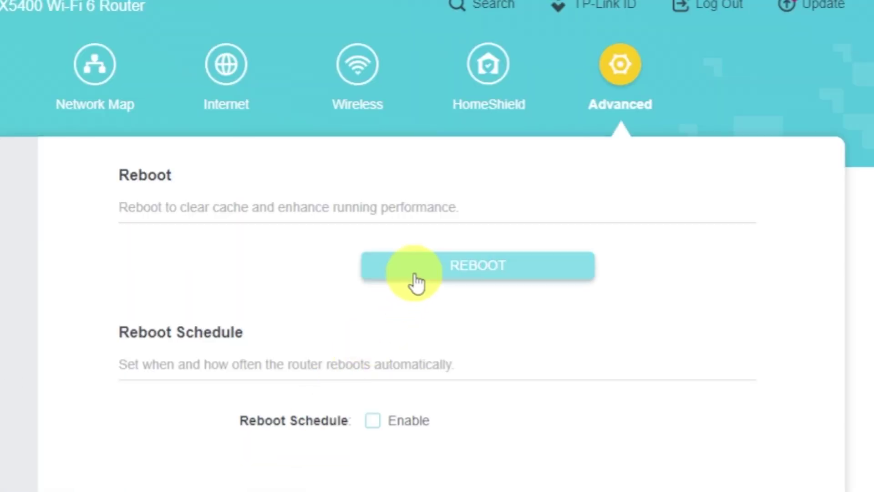
click(416, 272)
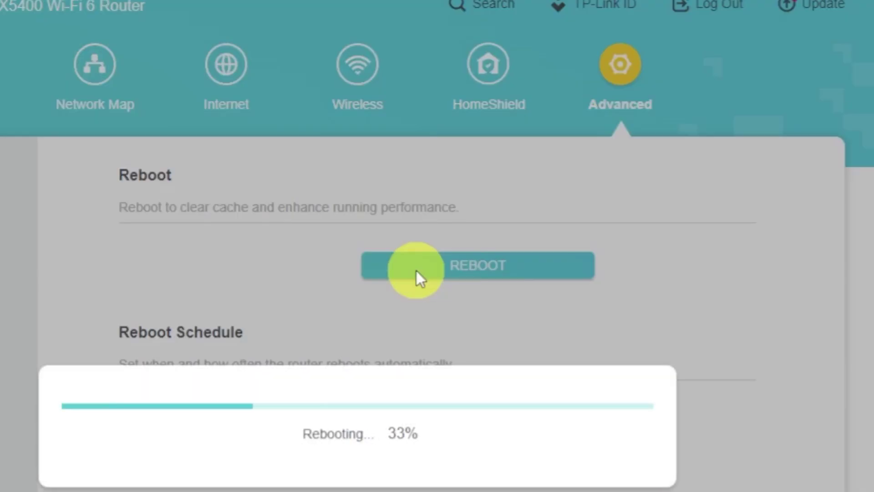